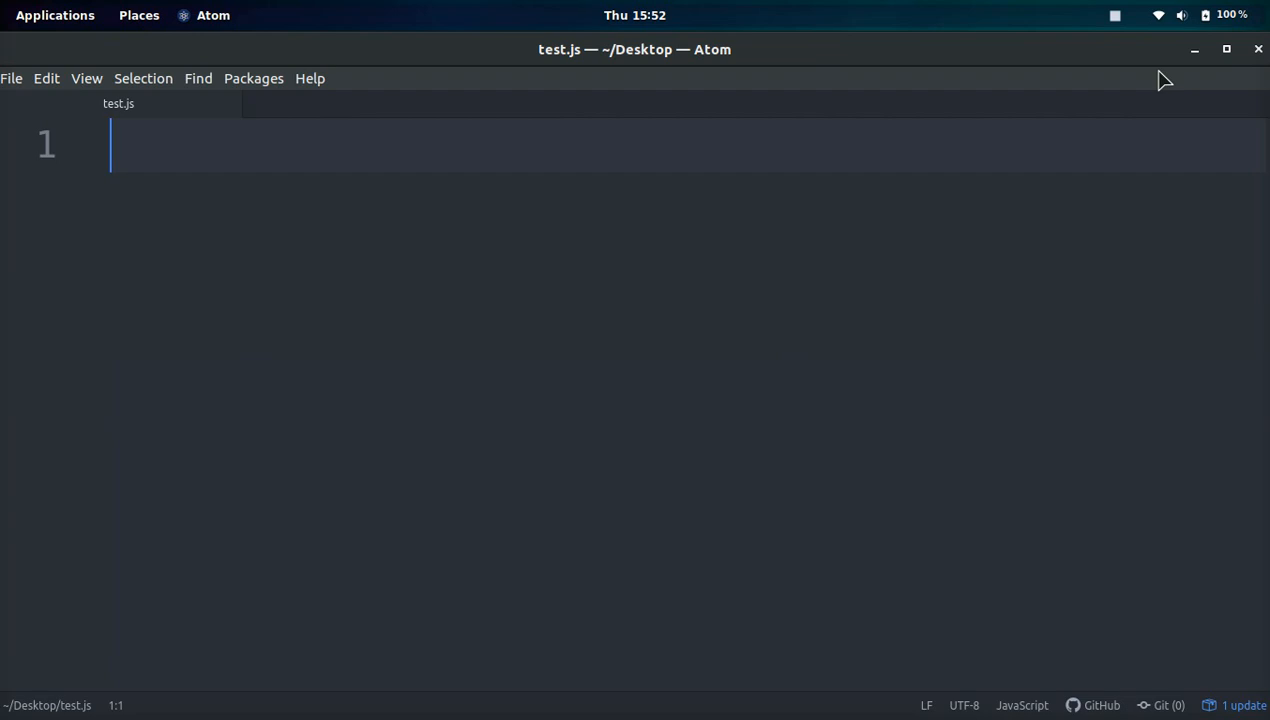
Open Atom's Settings through Edit > Preferences
left_click(48, 80)
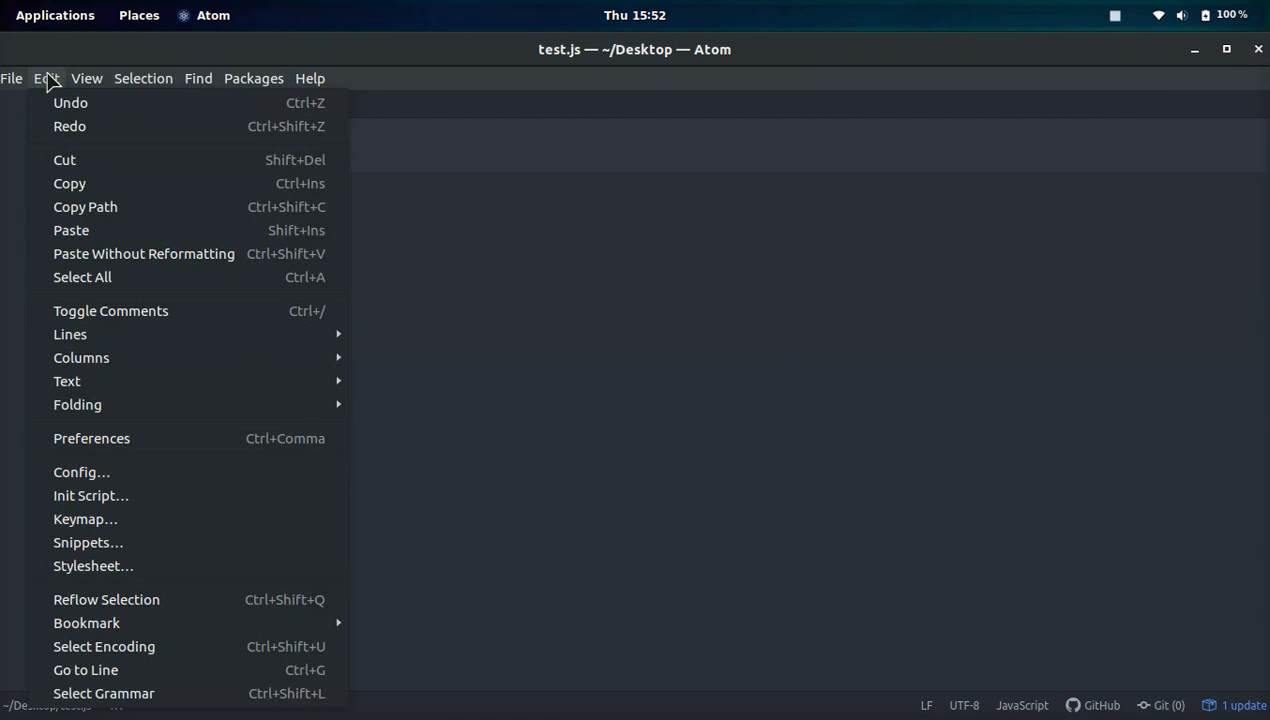
left_click(93, 438)
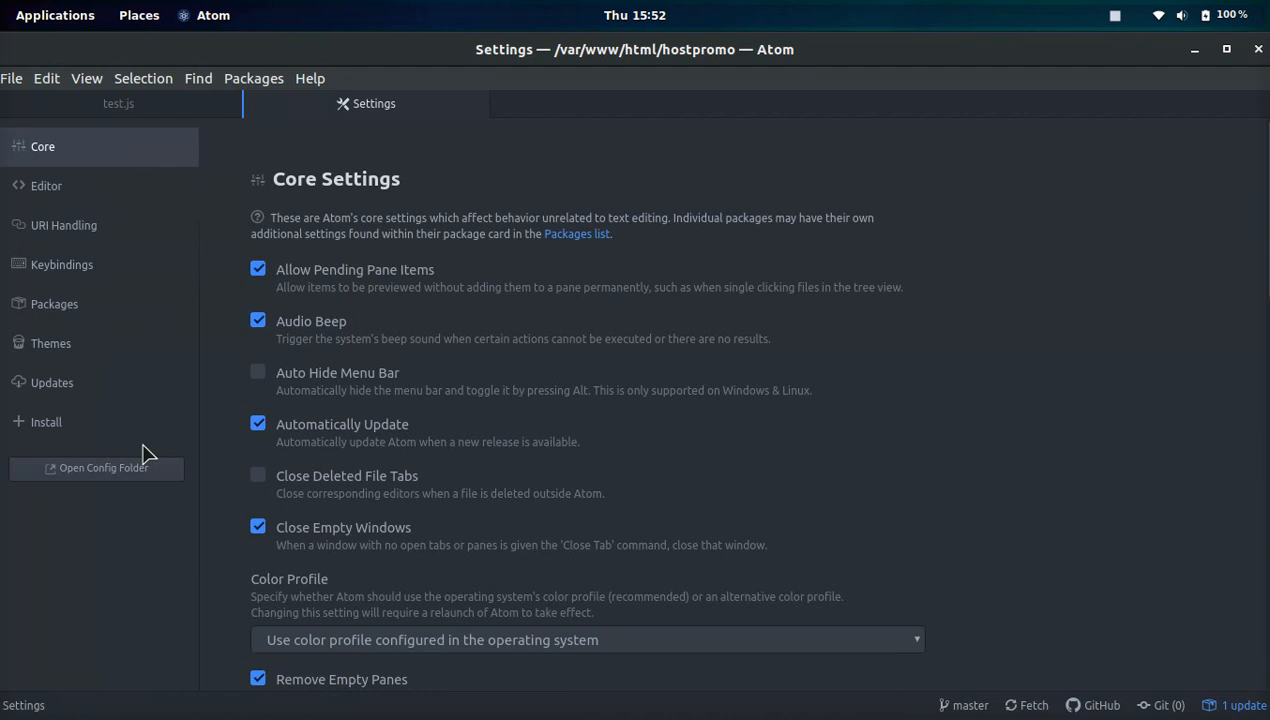
On the Install page, search for 'script' and start installing the script package
left_click(75, 432)
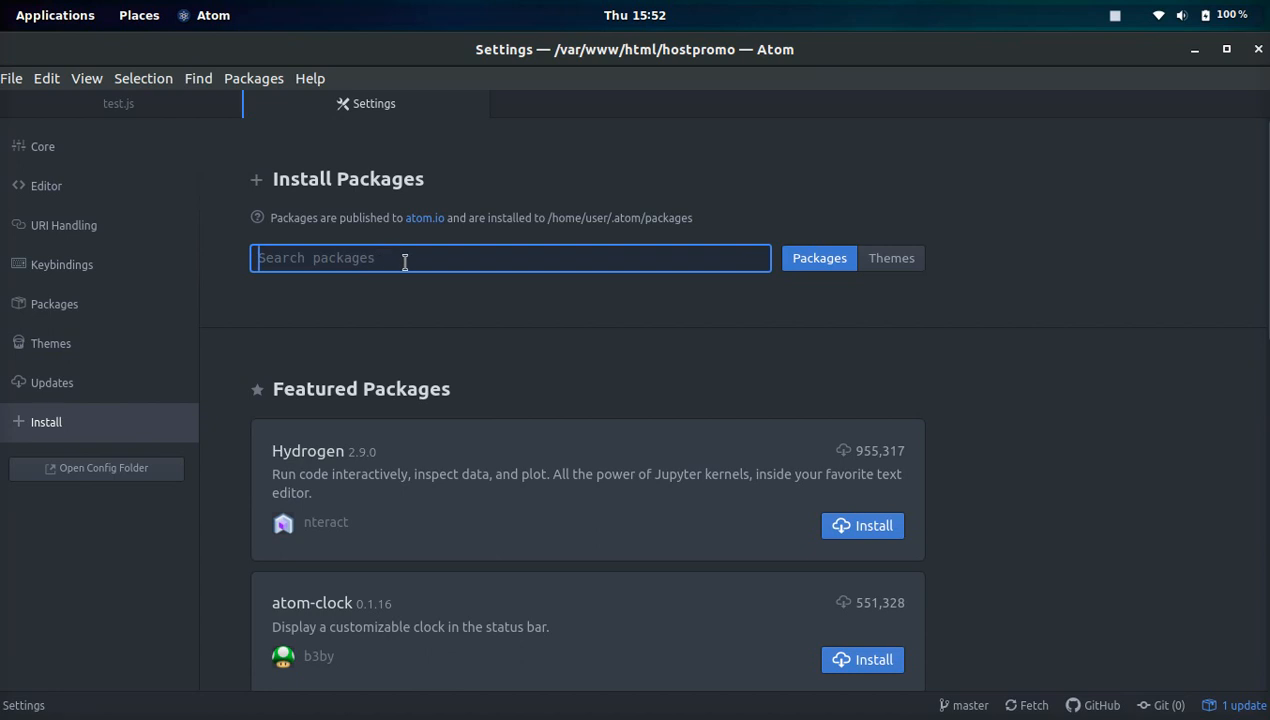
type("scrip")
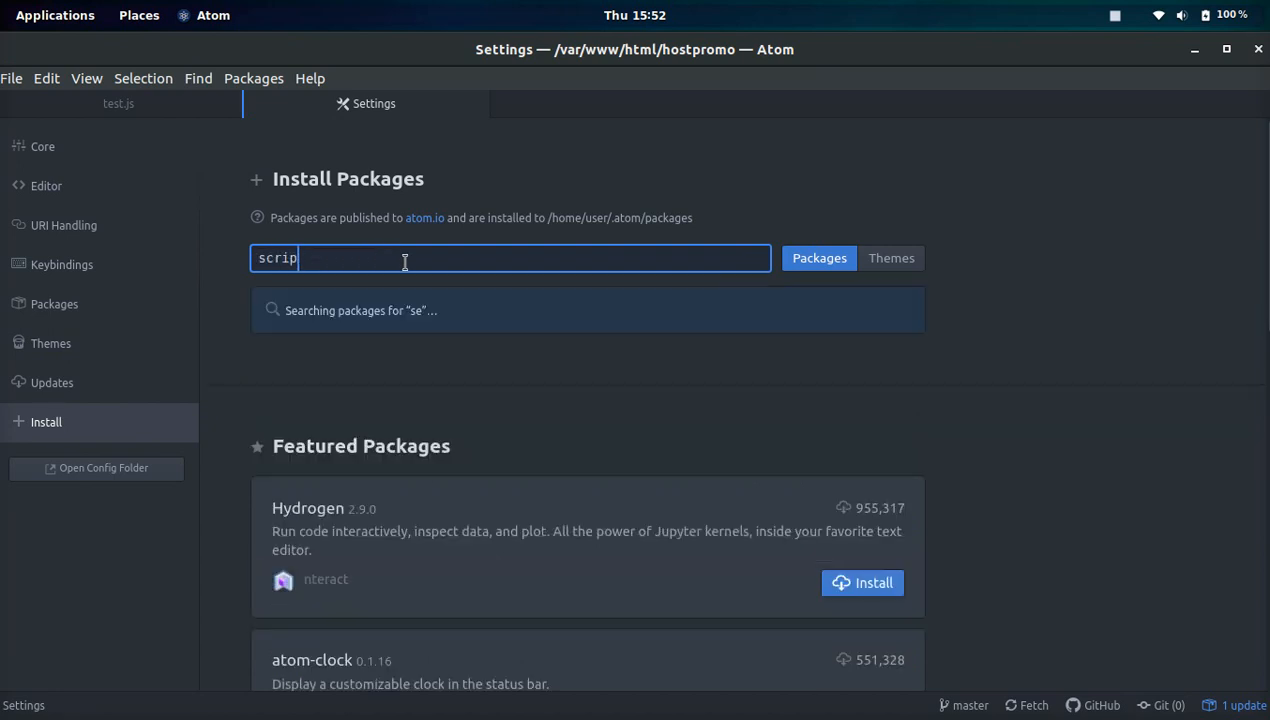
type("t")
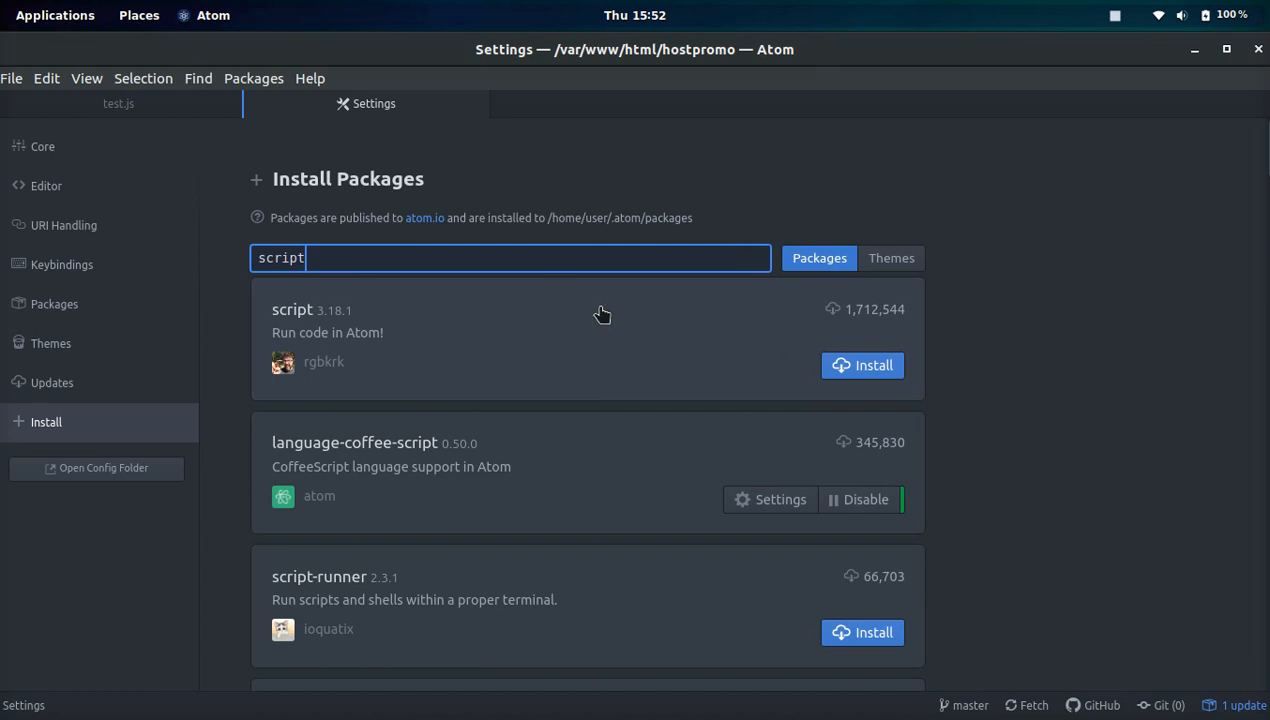
left_click(877, 371)
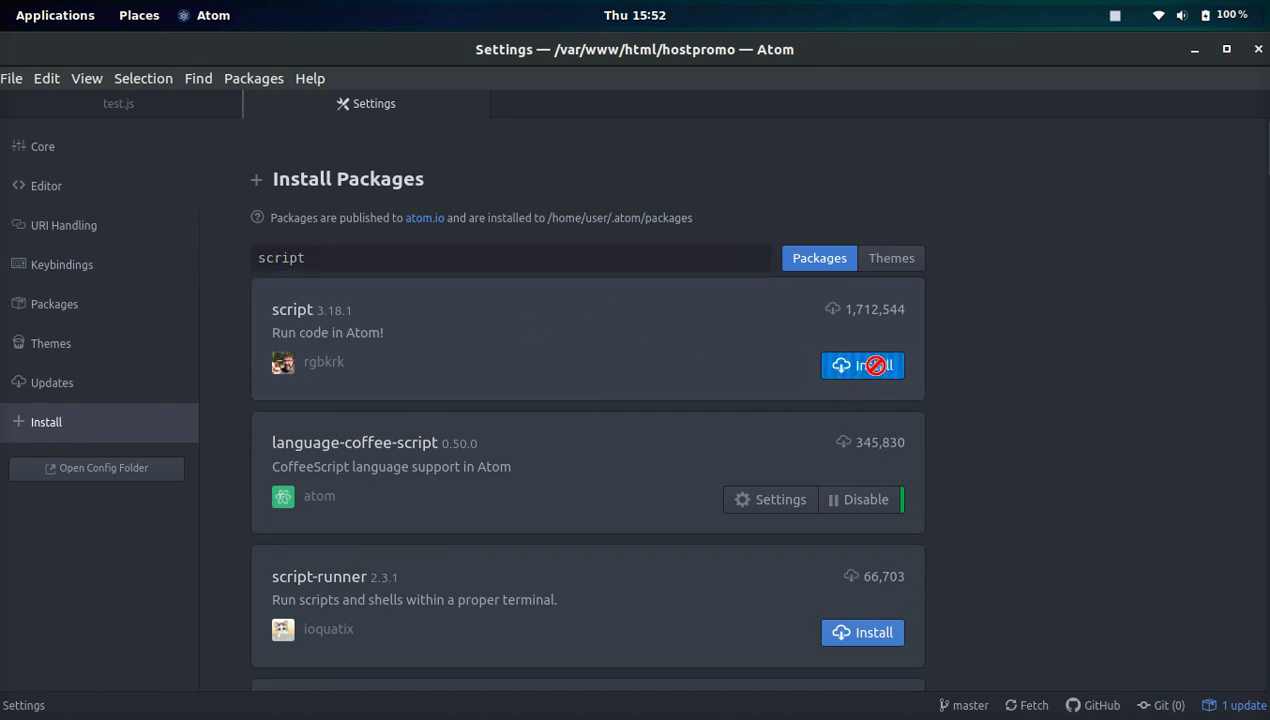
Write an if (2 + 2 === 4) block logging 'host.promo rocks' in test.js and save it
left_click(125, 108)
type("i")
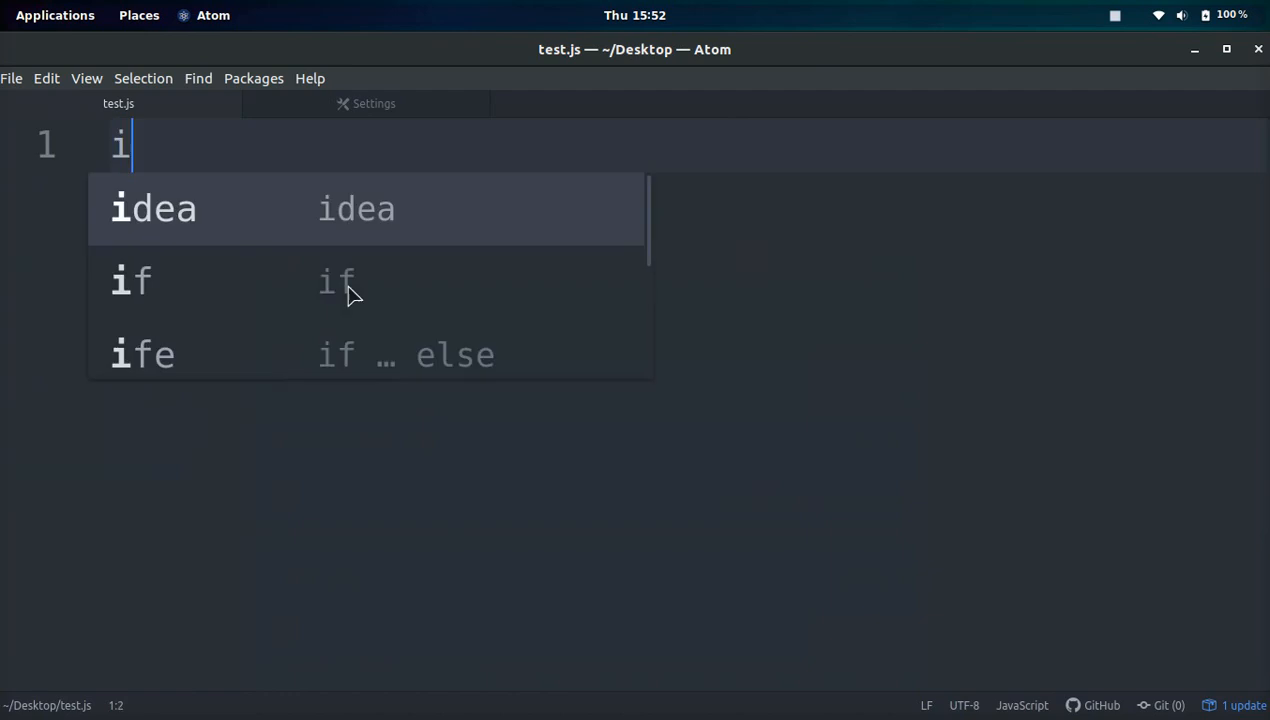
type("f ")
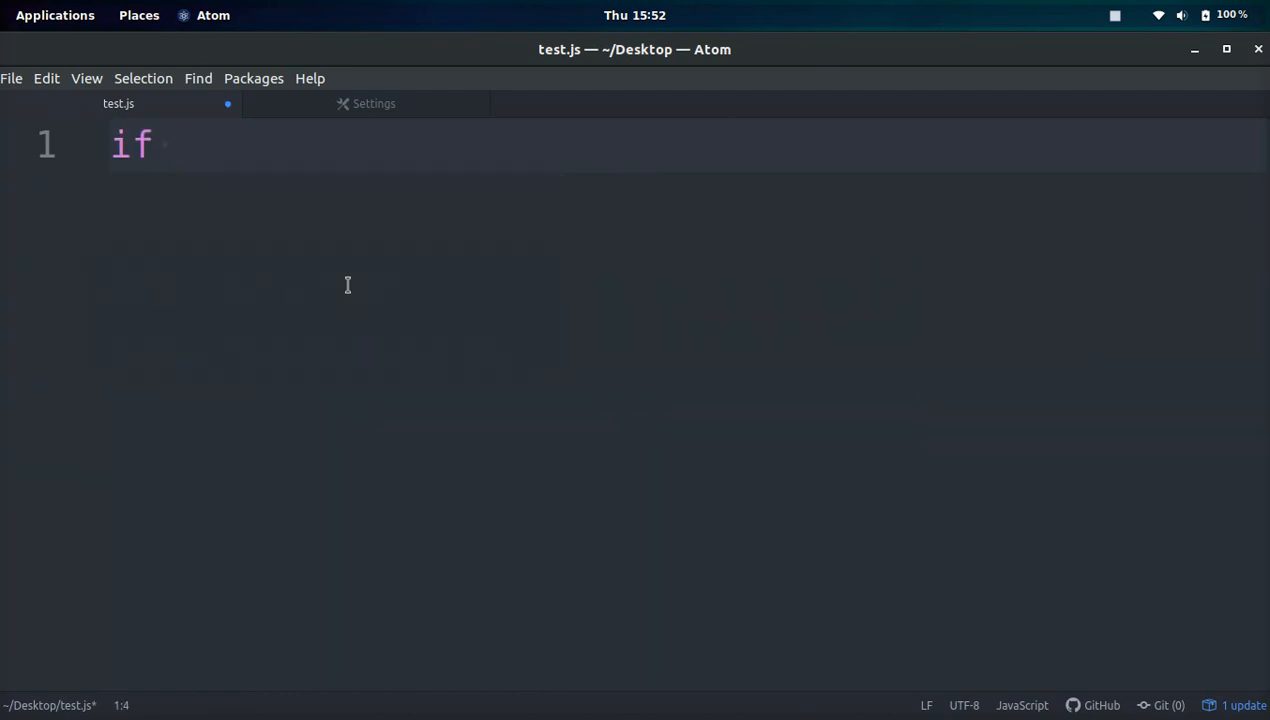
type("(2")
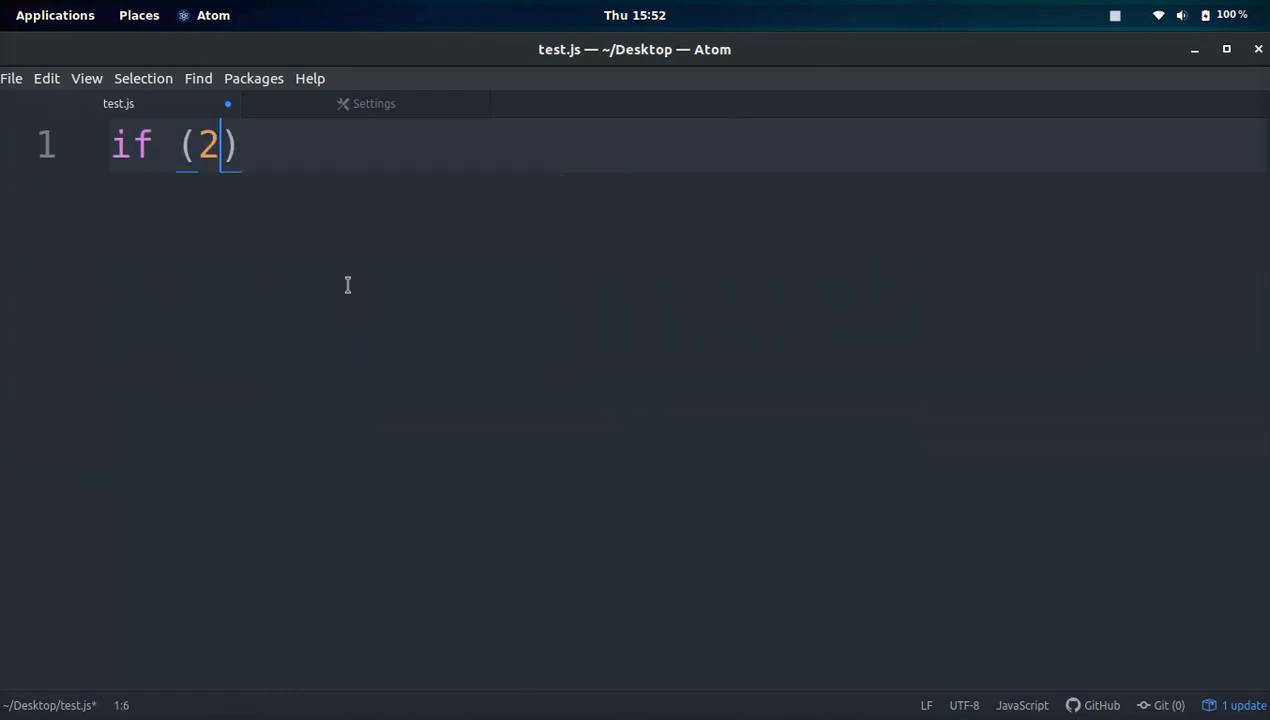
type(" + 2 ==")
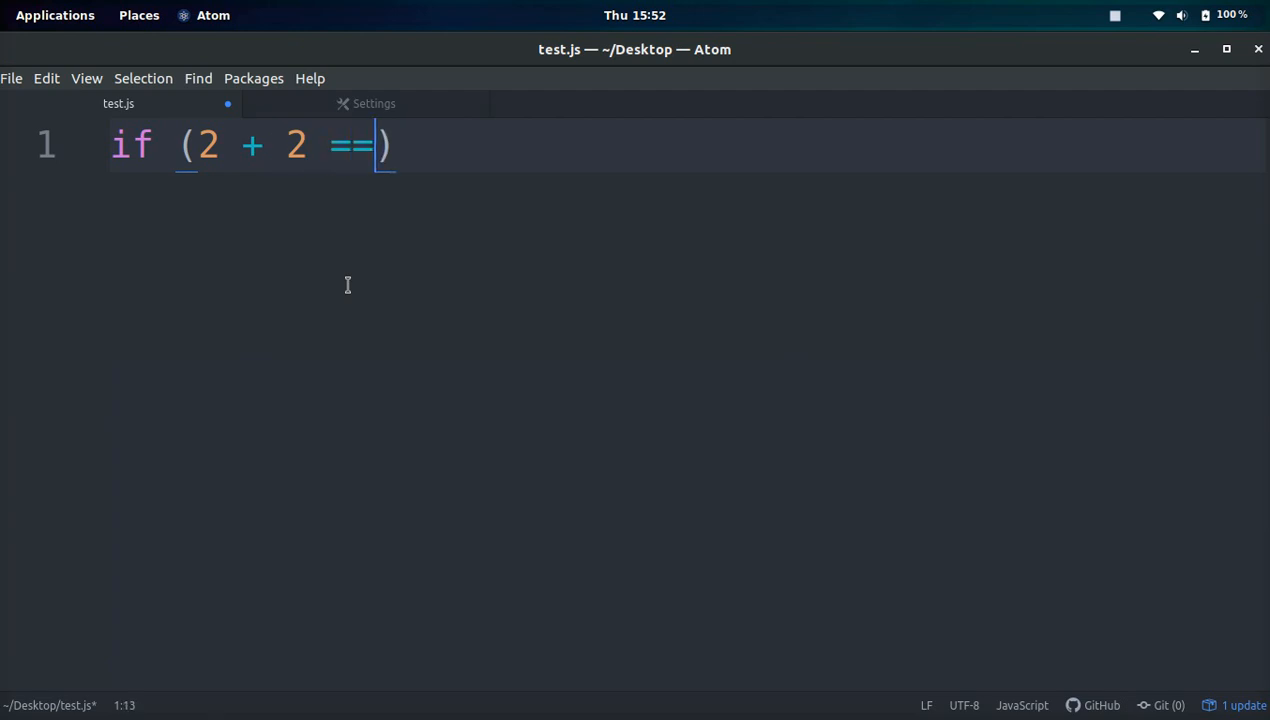
type("= 4)")
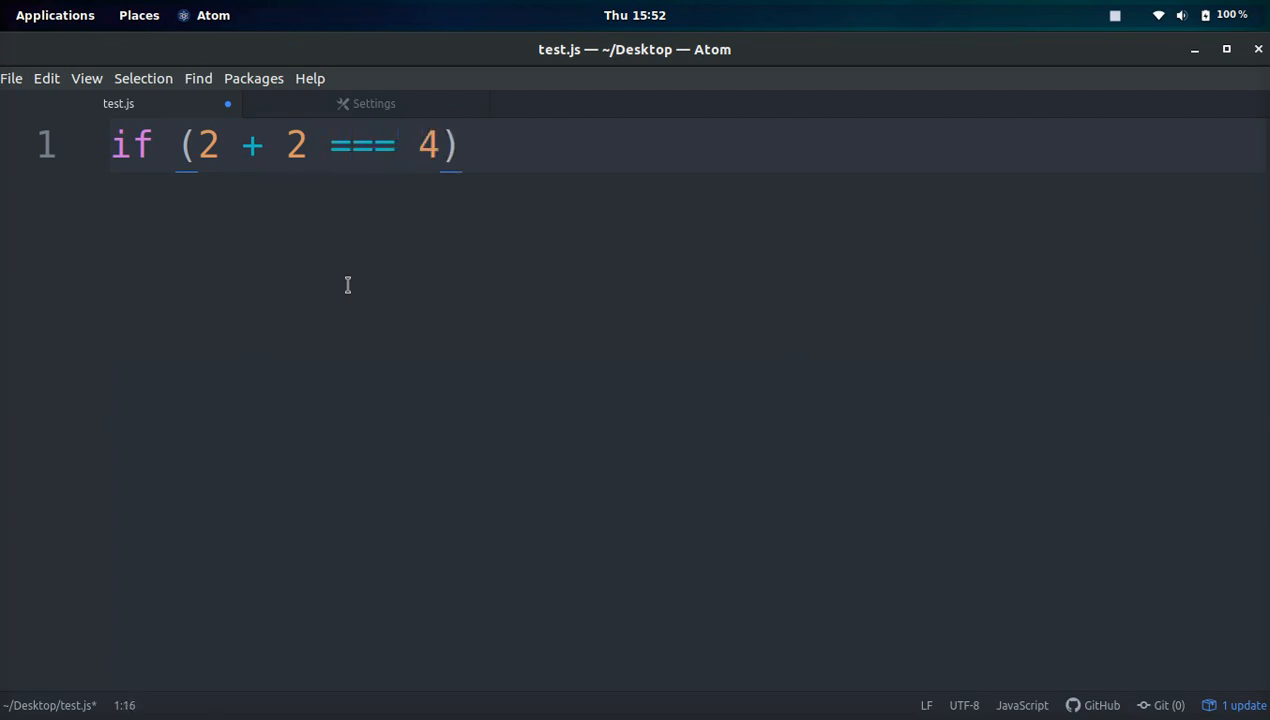
type(" {")
key("Return")
type("co")
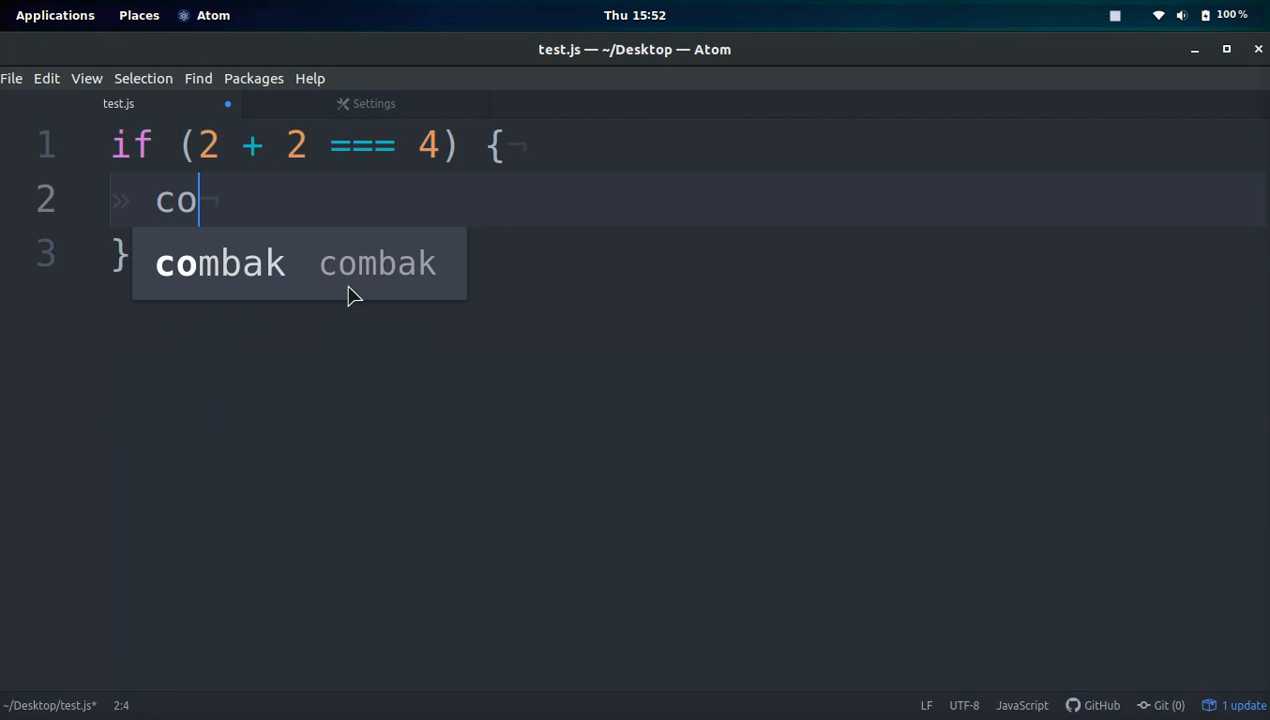
type("nsole.log(")
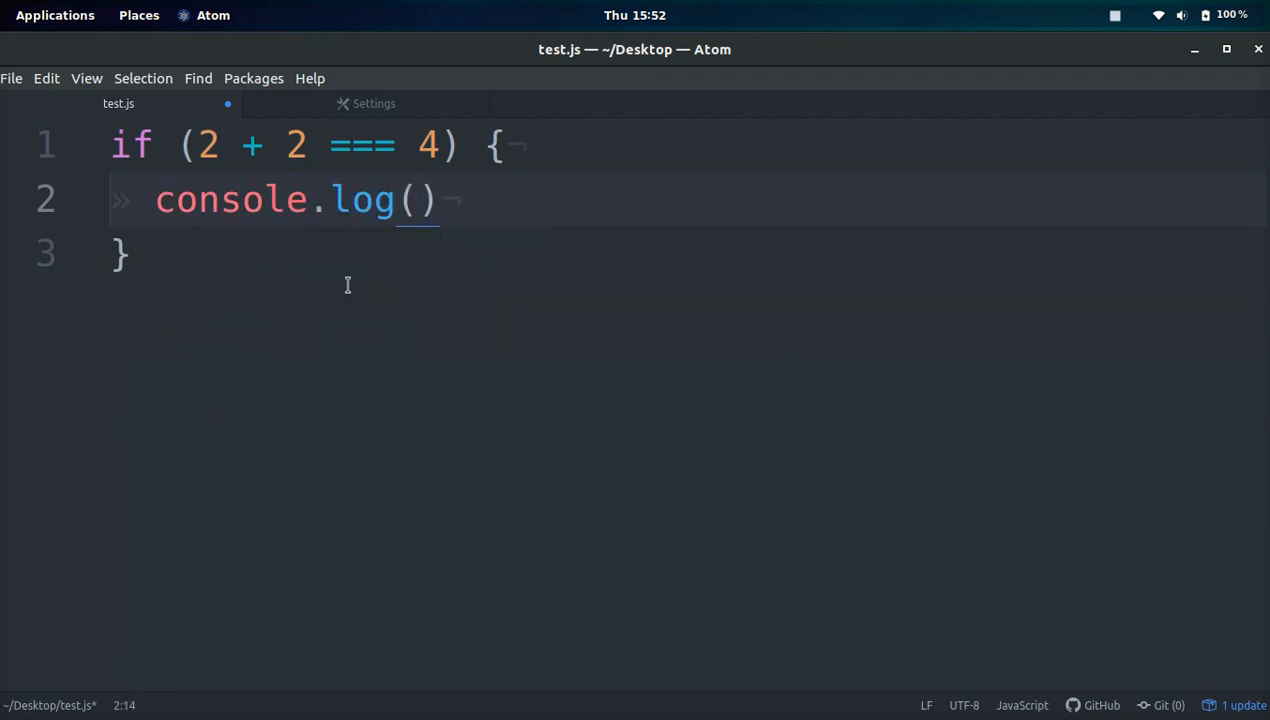
type("'host.promo")
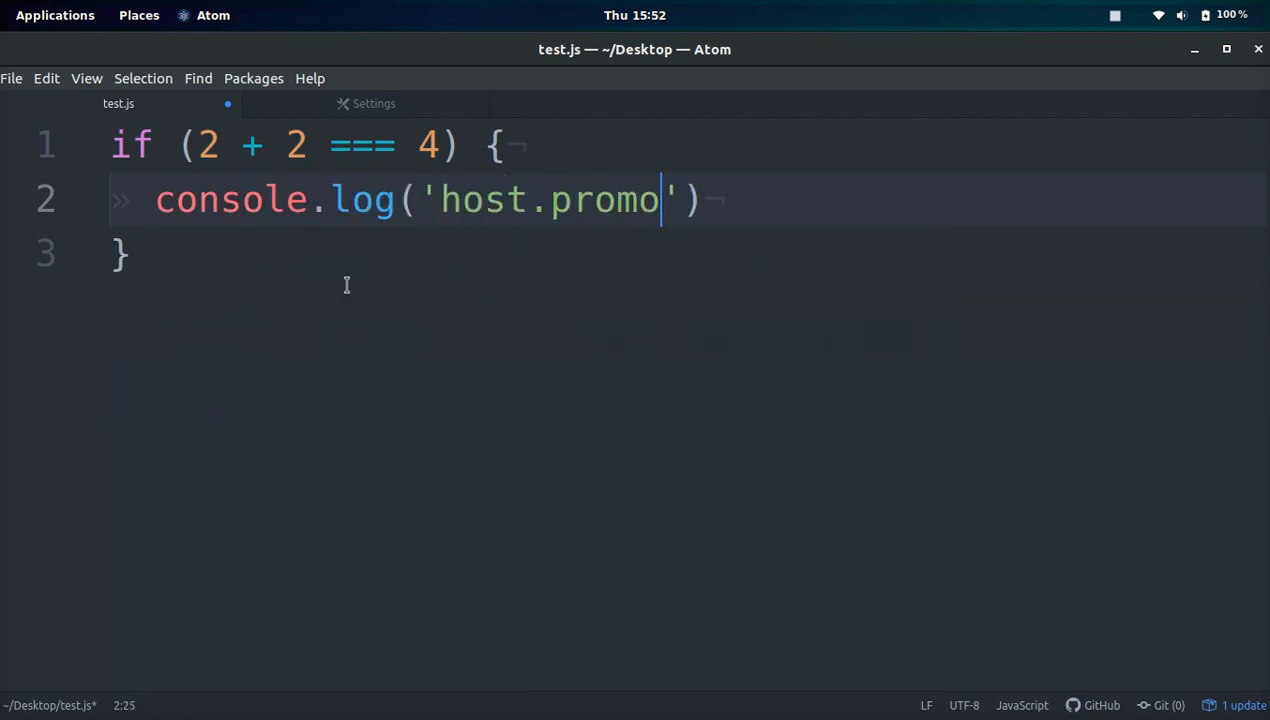
type(" rocks')")
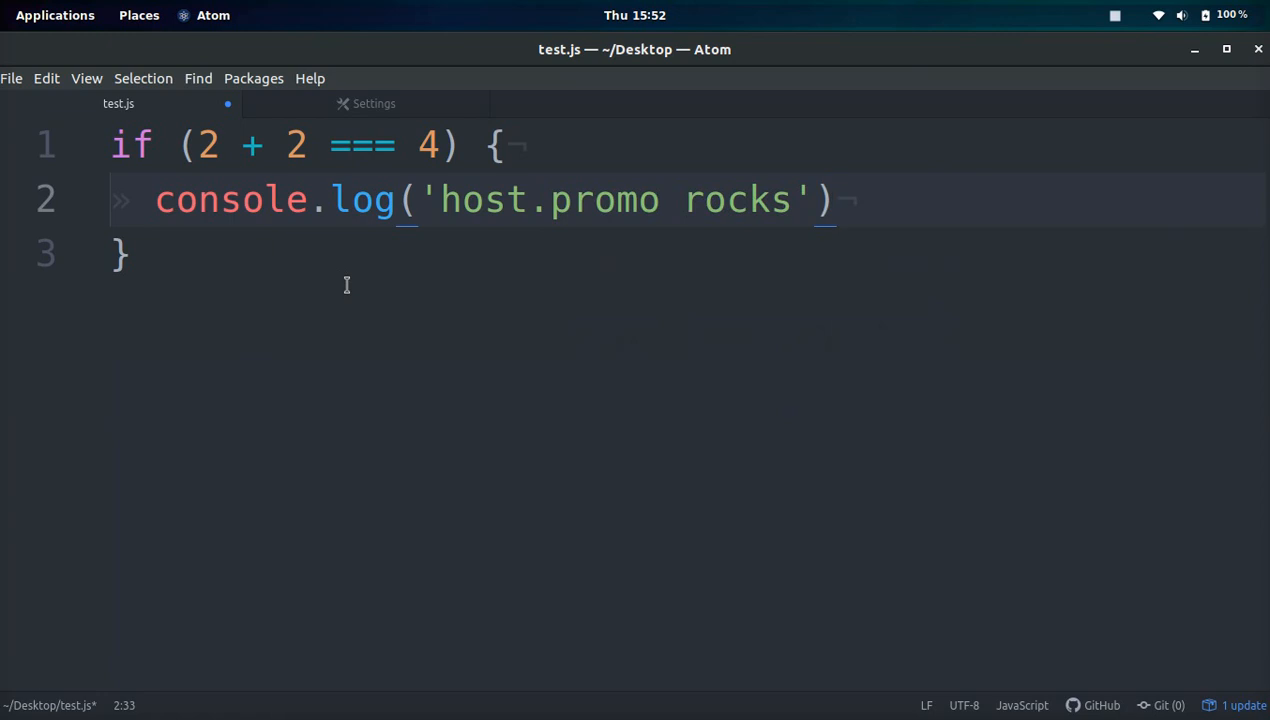
type(";")
key("ctrl+s")
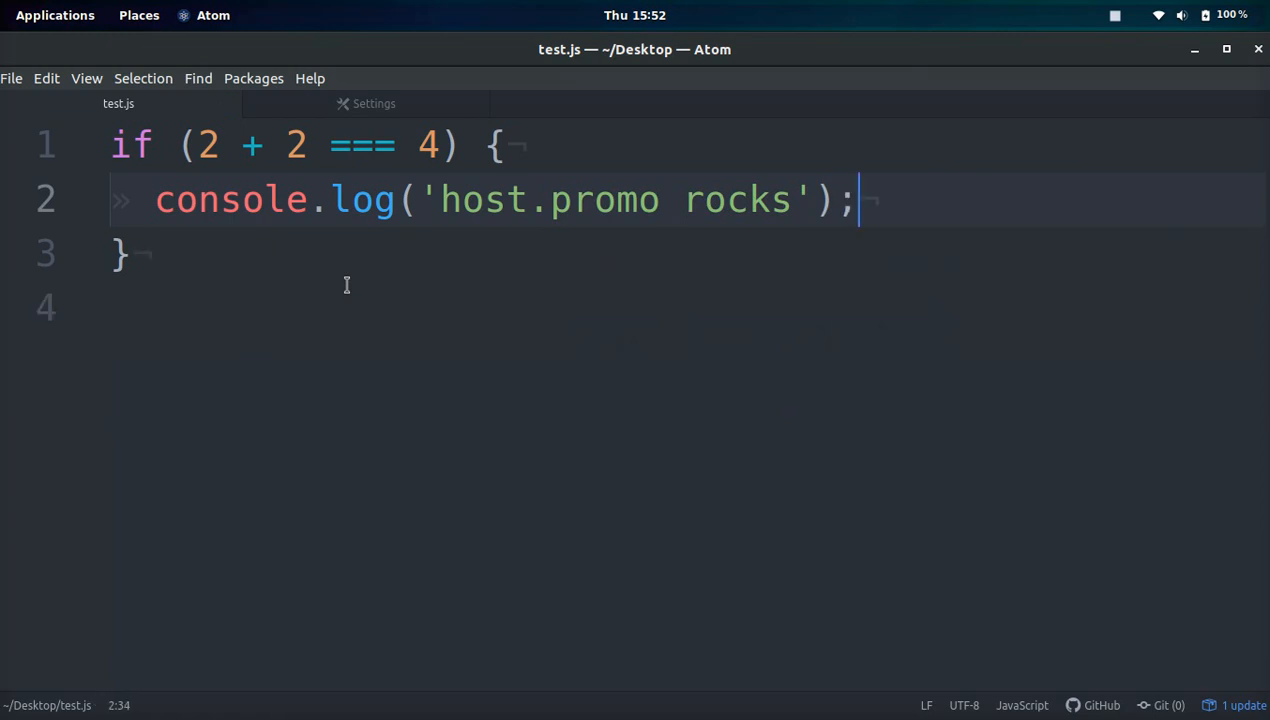
Run test.js via Packages > Script > Run Script, then again with Ctrl+Shift+B, printing 'host.promo rocks'
left_click(253, 80)
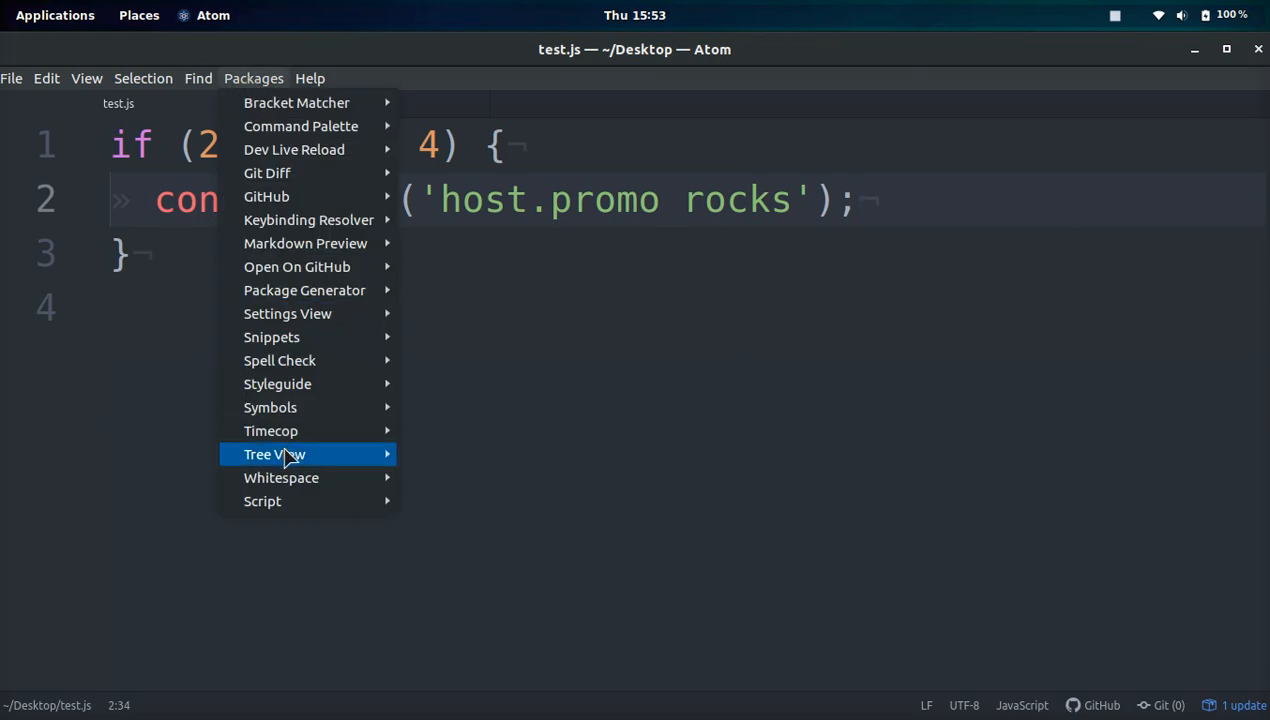
mouse_move(263, 501)
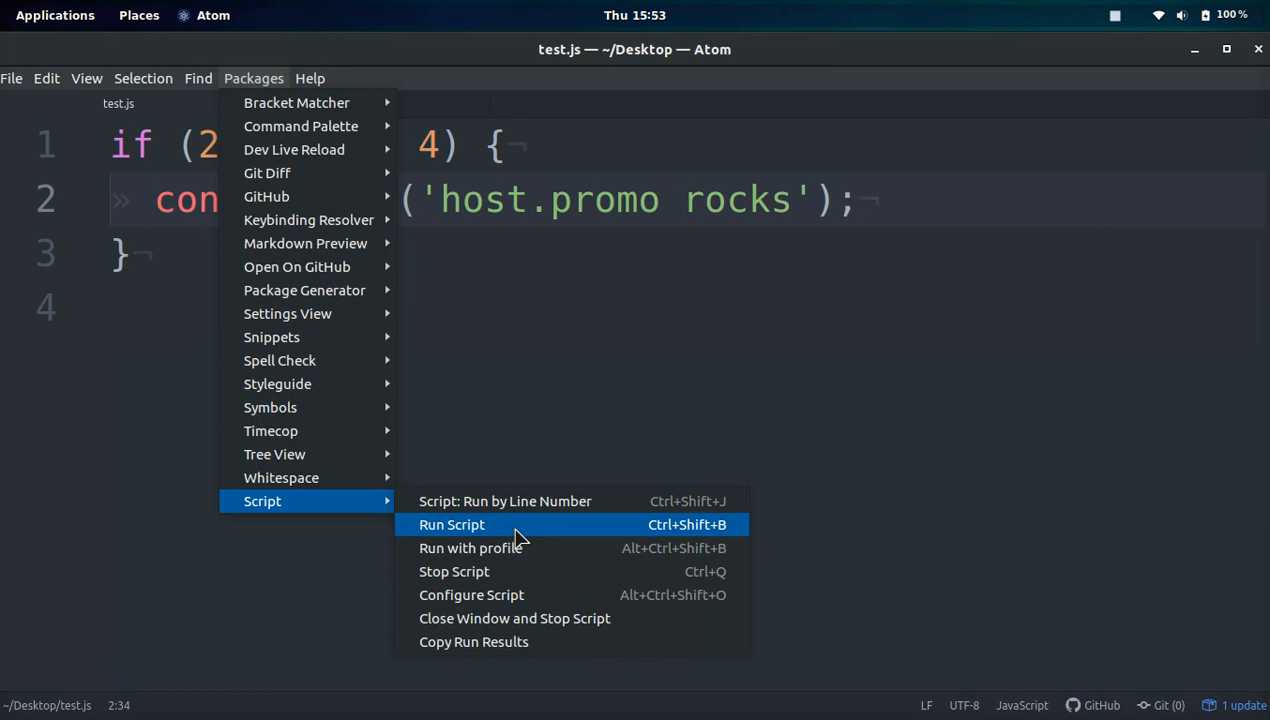
left_click(601, 530)
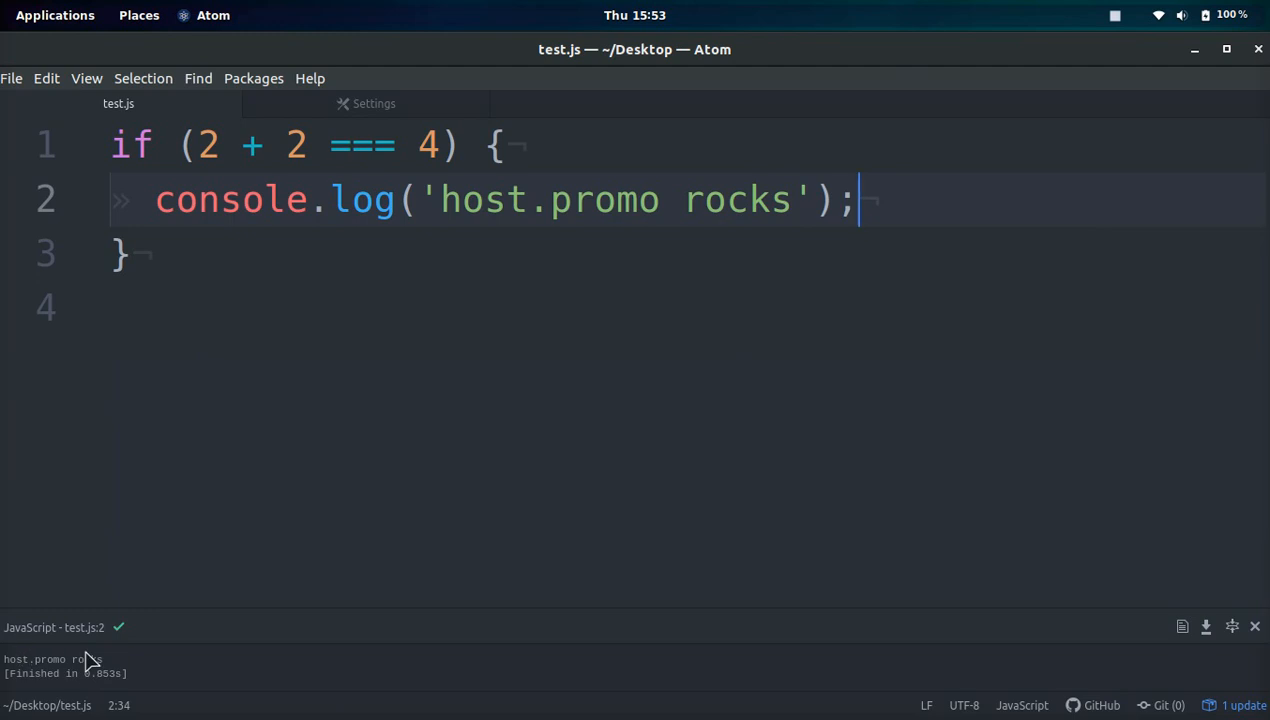
key("ctrl+shift+b")
Show the script's run output in a new untitled tab
left_click(1184, 628)
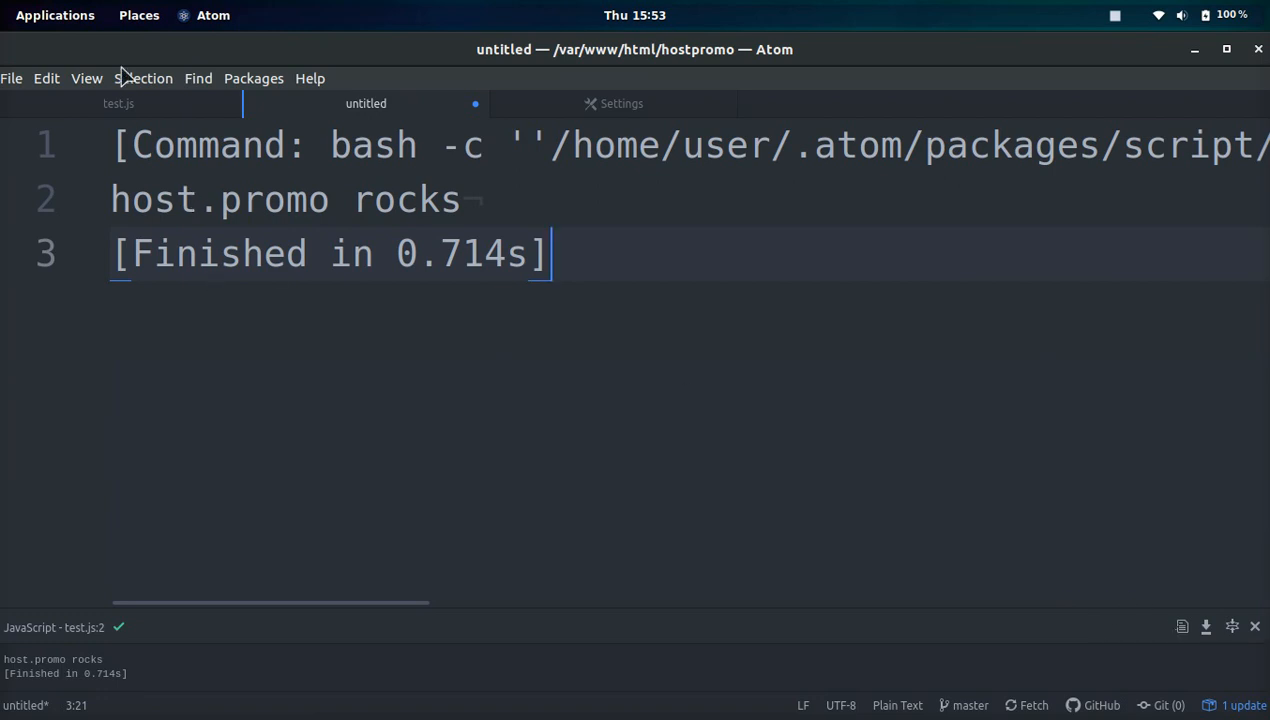
Switch focus back to the test.js code tab
left_click(152, 108)
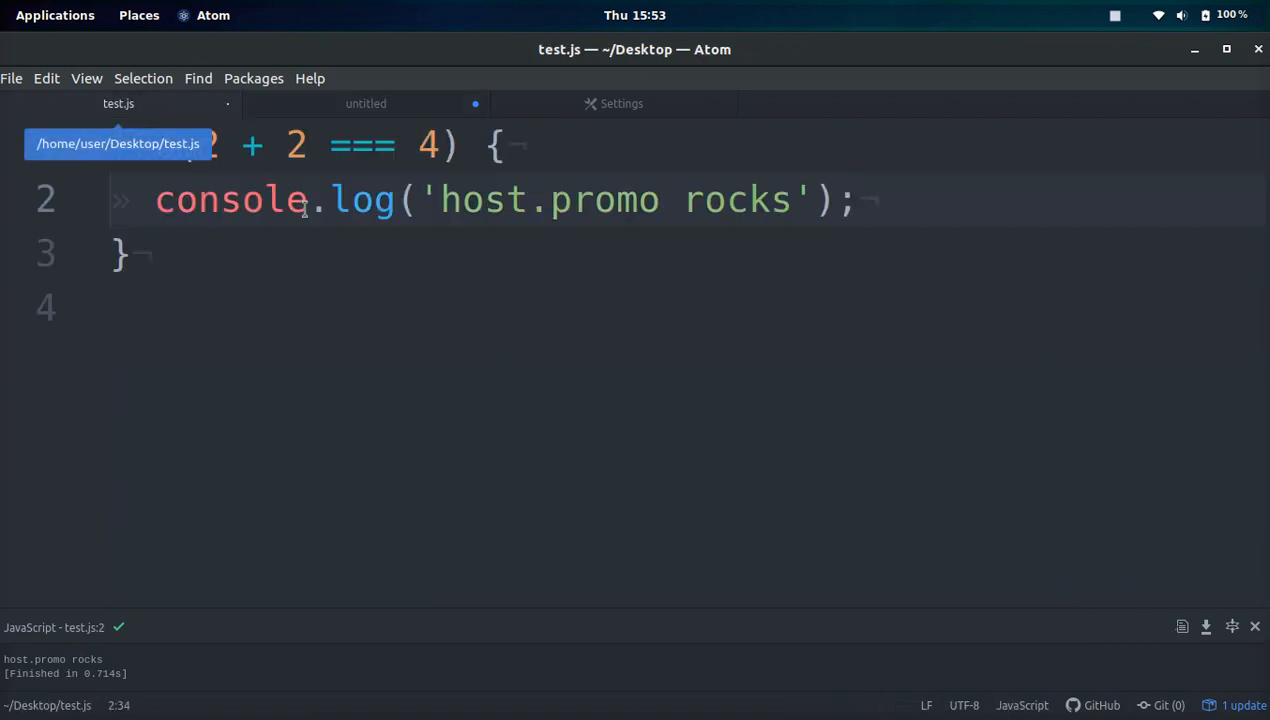